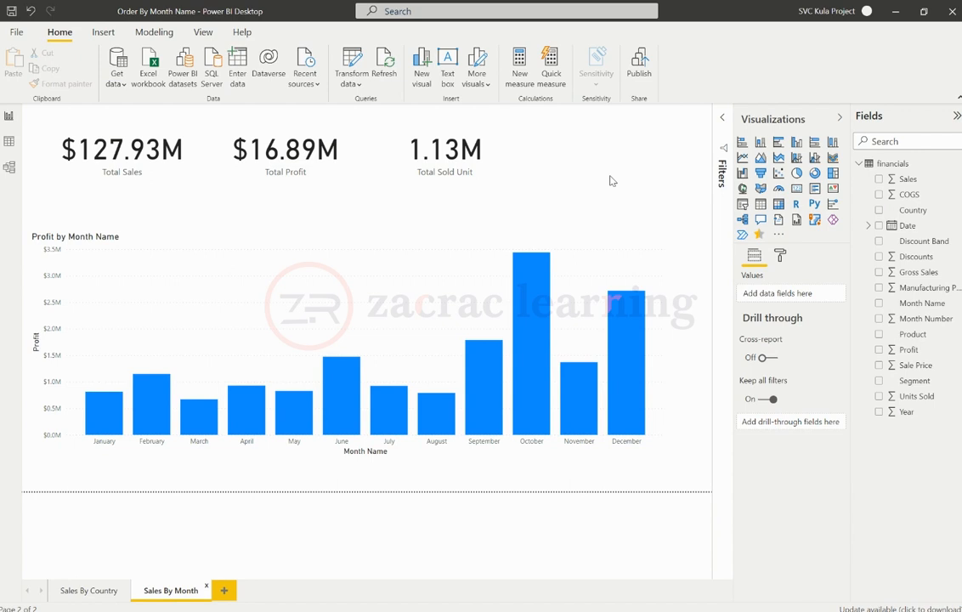
Add a slicer for the Country field and place it beside the Total Sold Unit card.
click(742, 206)
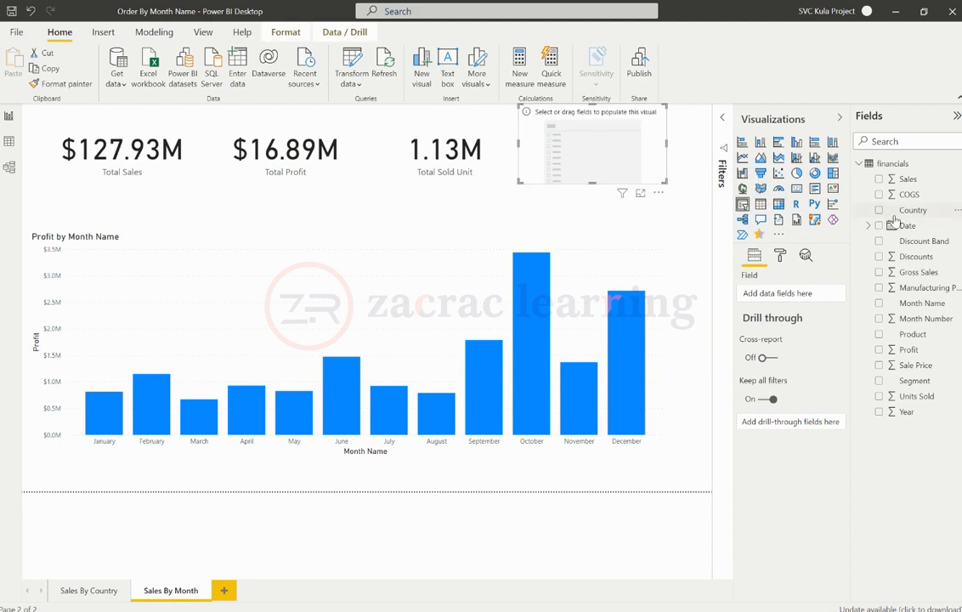
drag(902, 212, 790, 297)
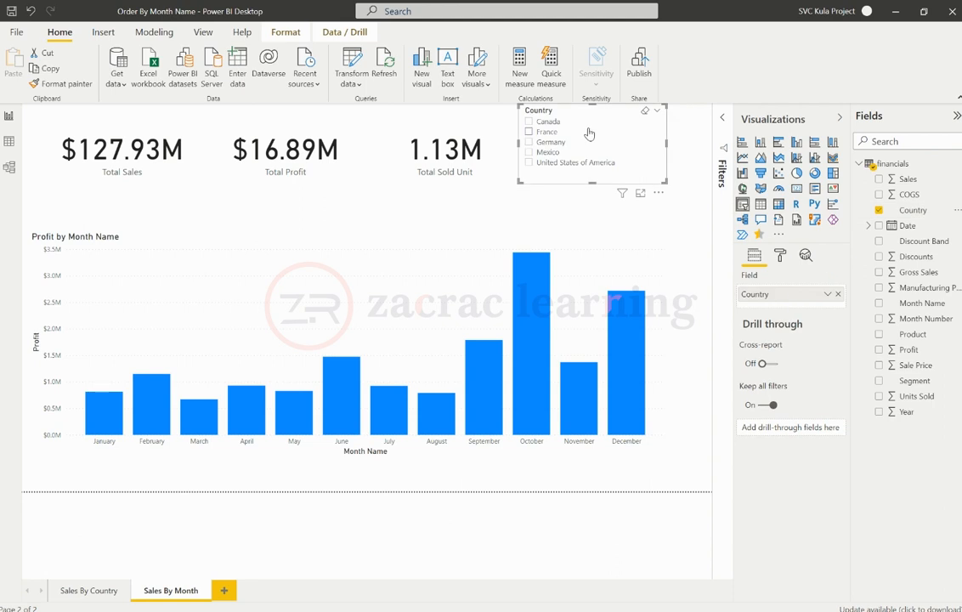
drag(608, 113, 641, 123)
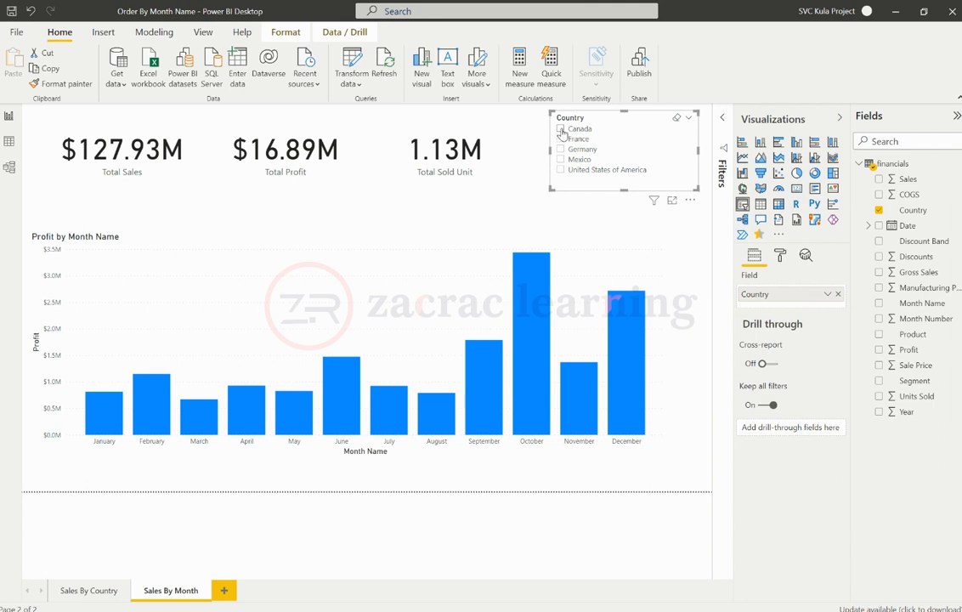
Filter the report with the Country slicer by Canada, France, Germany and United States of America, one at a time.
click(560, 130)
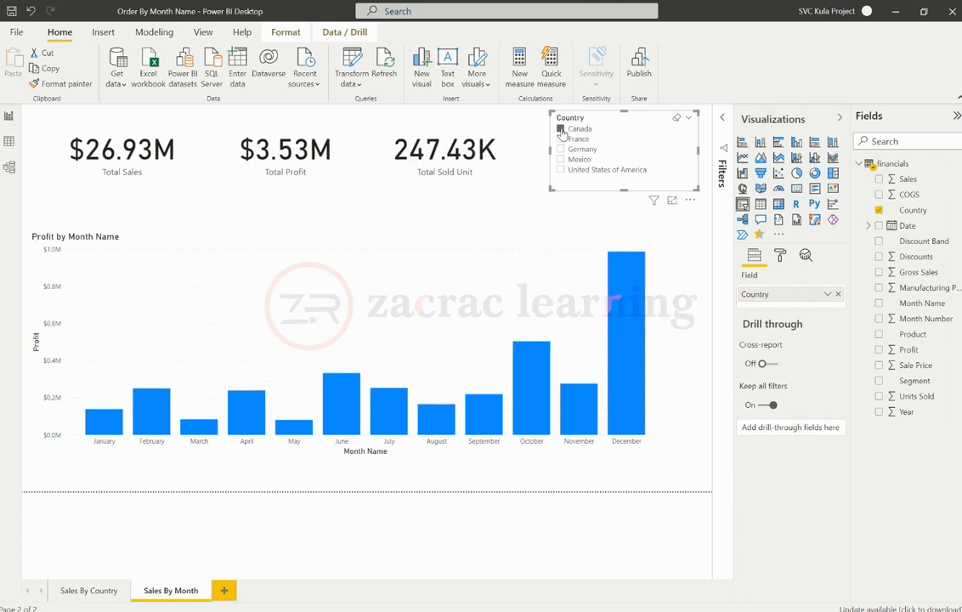
click(559, 139)
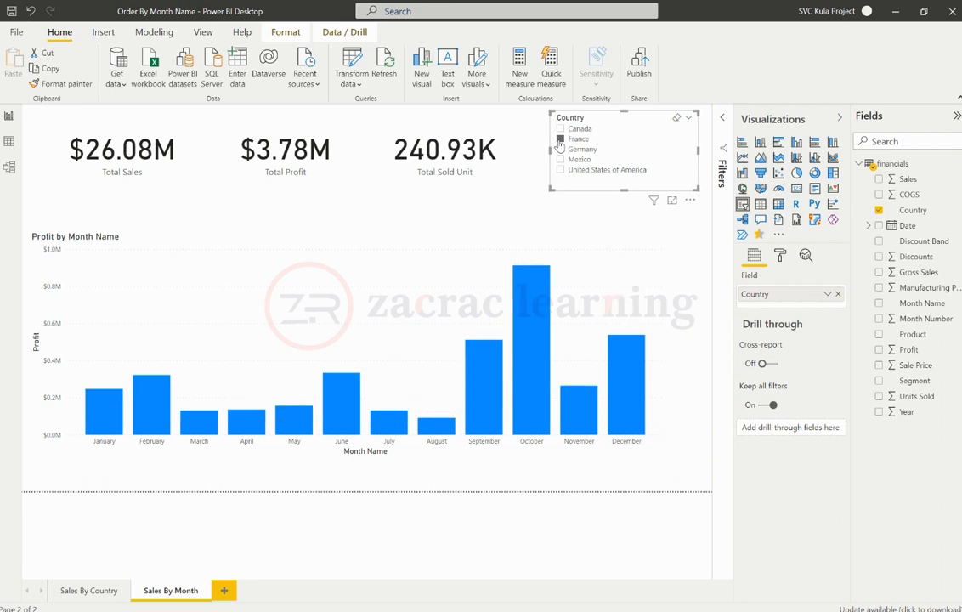
click(560, 149)
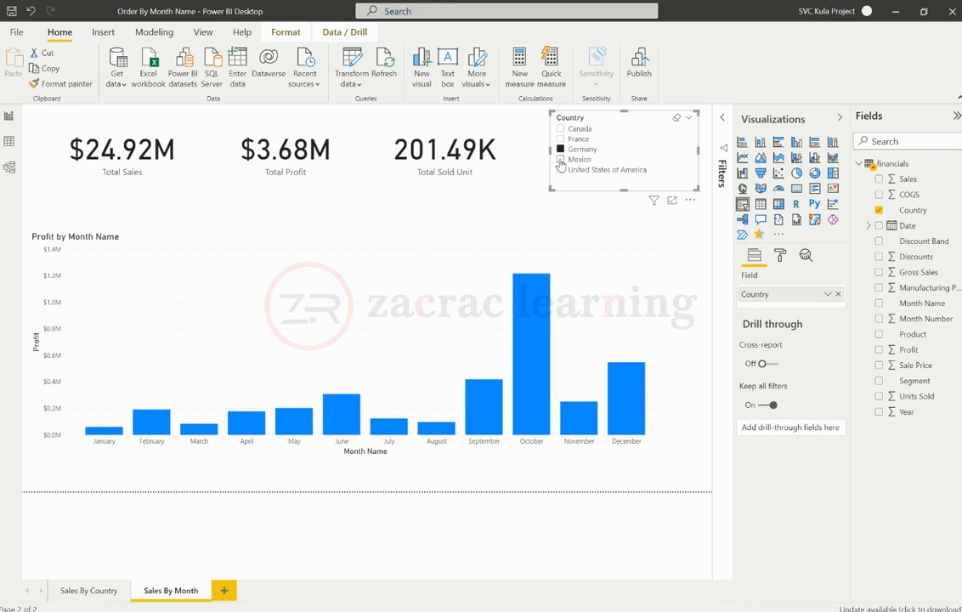
click(560, 169)
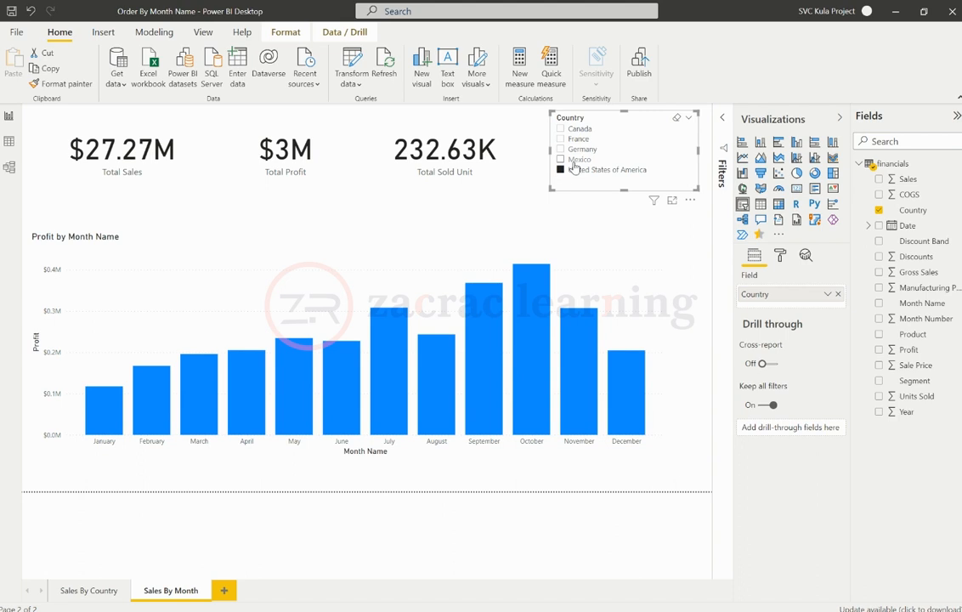
Expand the Filters pane, make the Country slicer slightly taller and clear its United States of America selection.
click(722, 119)
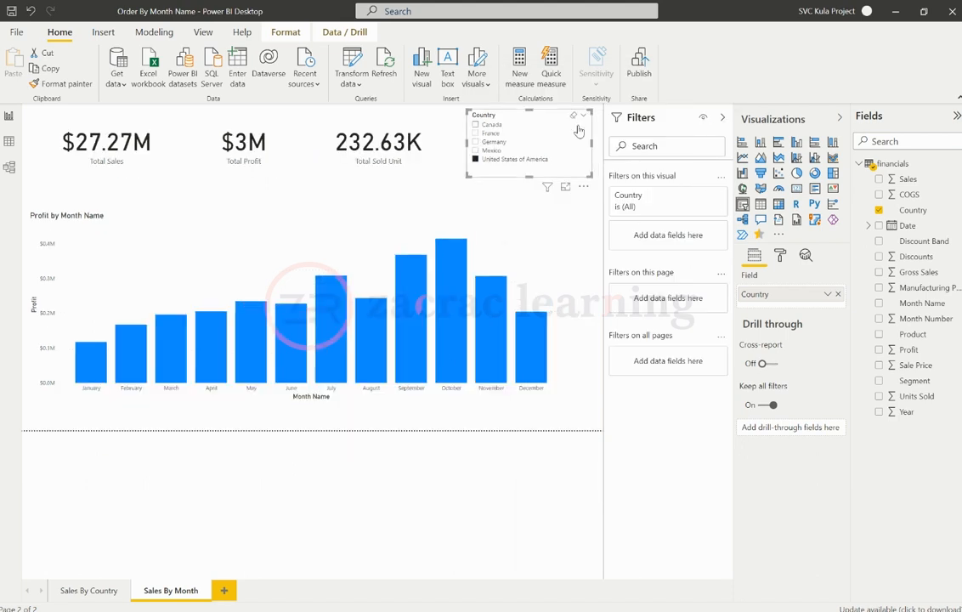
mouse_move(530, 176)
mouse_down()
mouse_move(531, 151)
mouse_move(528, 181)
mouse_up()
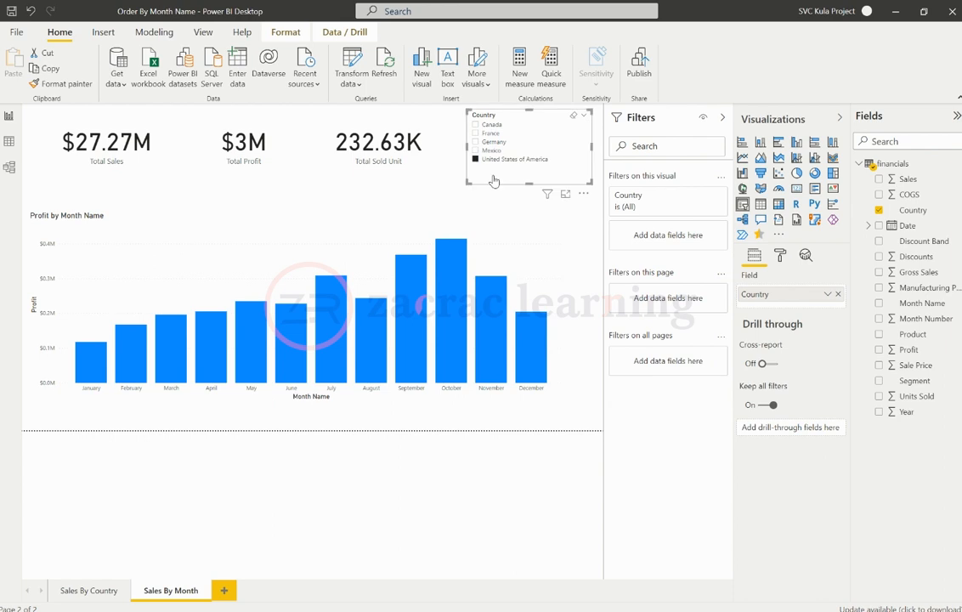
click(476, 160)
click(475, 160)
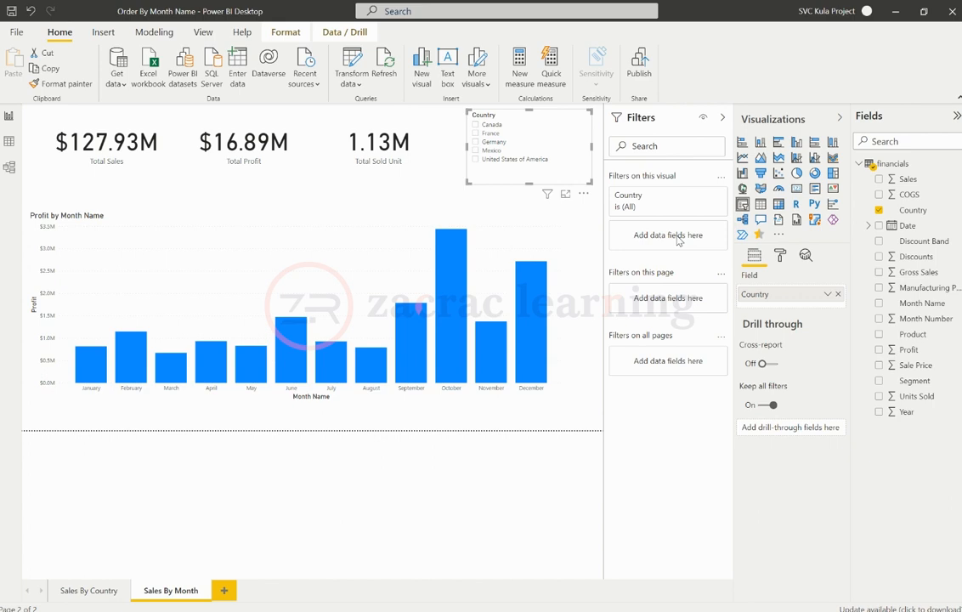
Add Country as a visual-level filter on the Profit by Month Name chart.
click(366, 223)
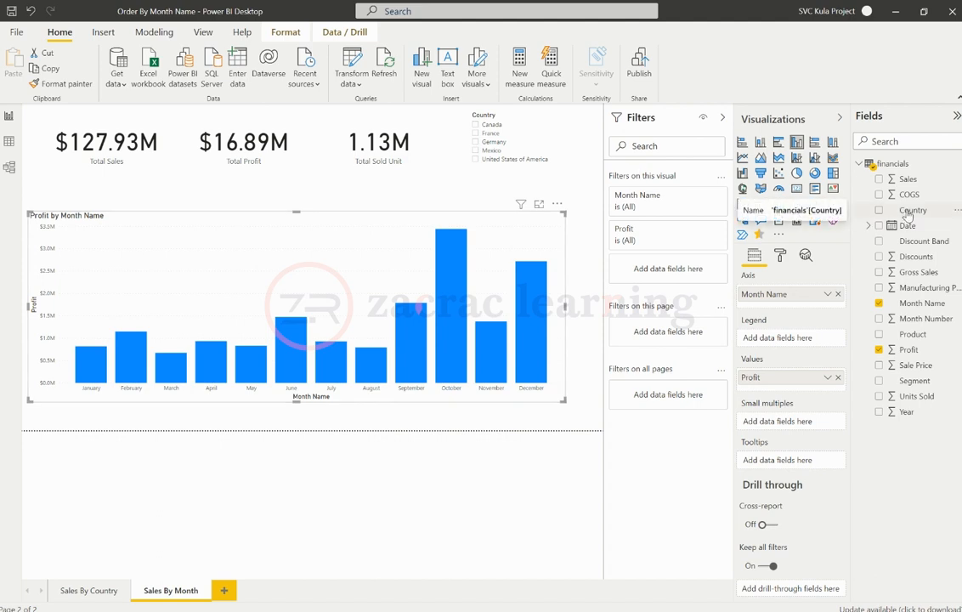
drag(907, 215, 677, 273)
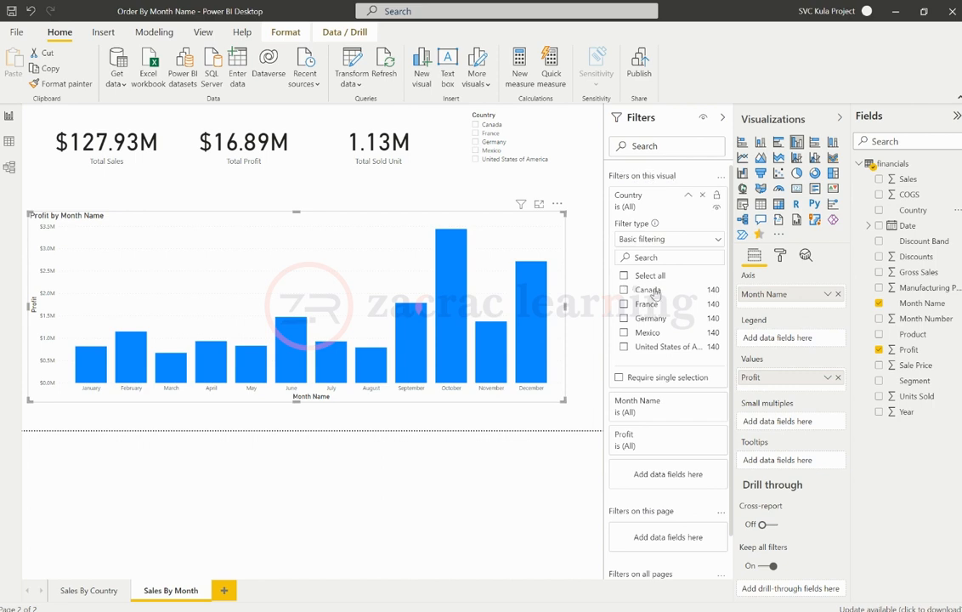
Filter the Profit by Month Name chart by Canada, France, Germany, Mexico and United States of America, one country at a time.
click(625, 290)
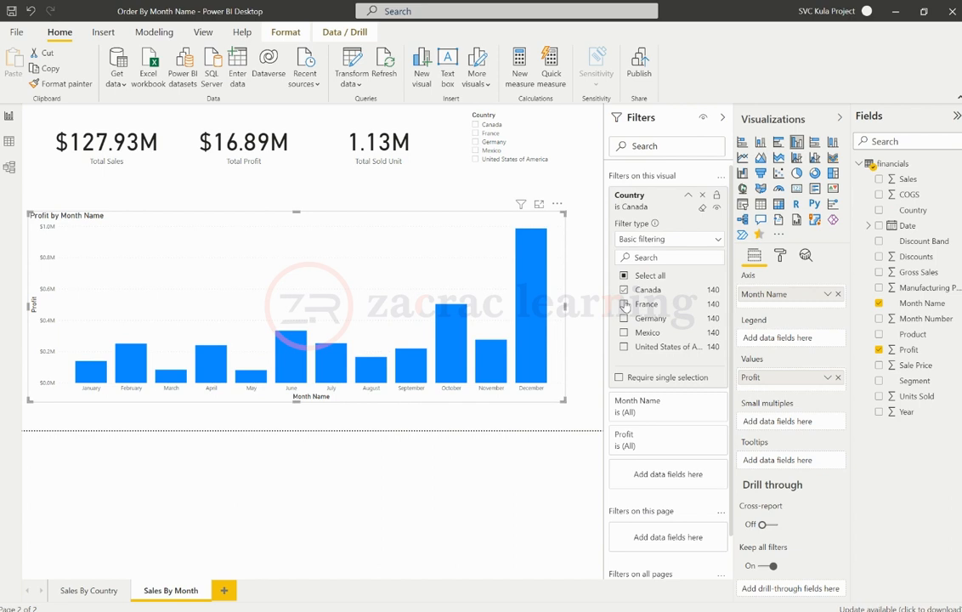
click(623, 303)
click(624, 290)
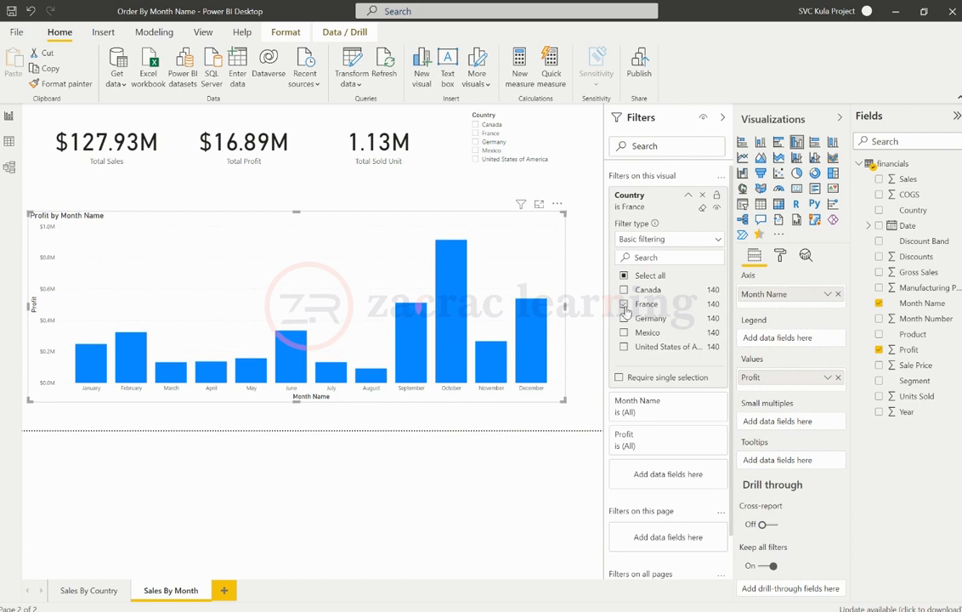
click(624, 303)
click(624, 318)
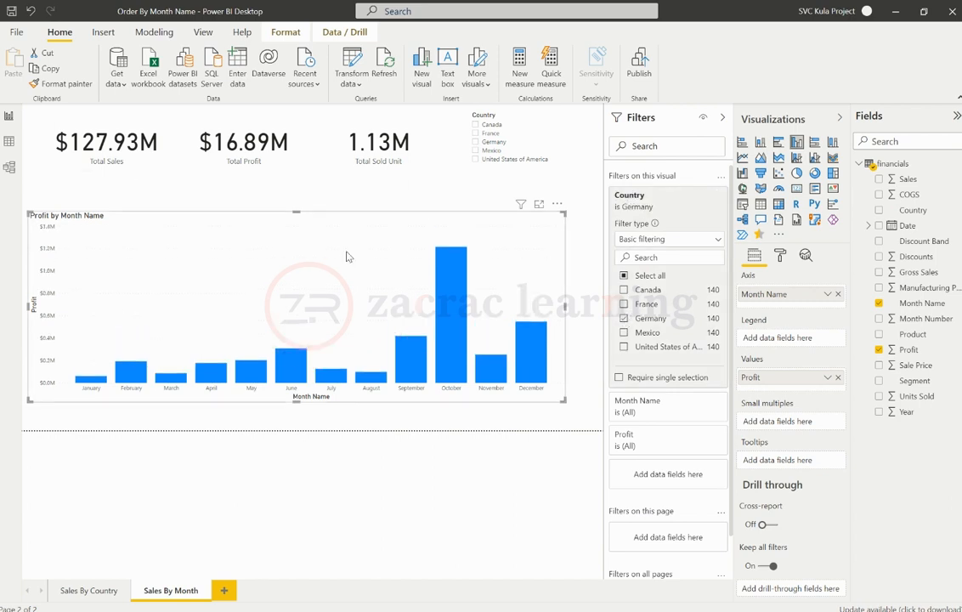
click(624, 317)
click(624, 332)
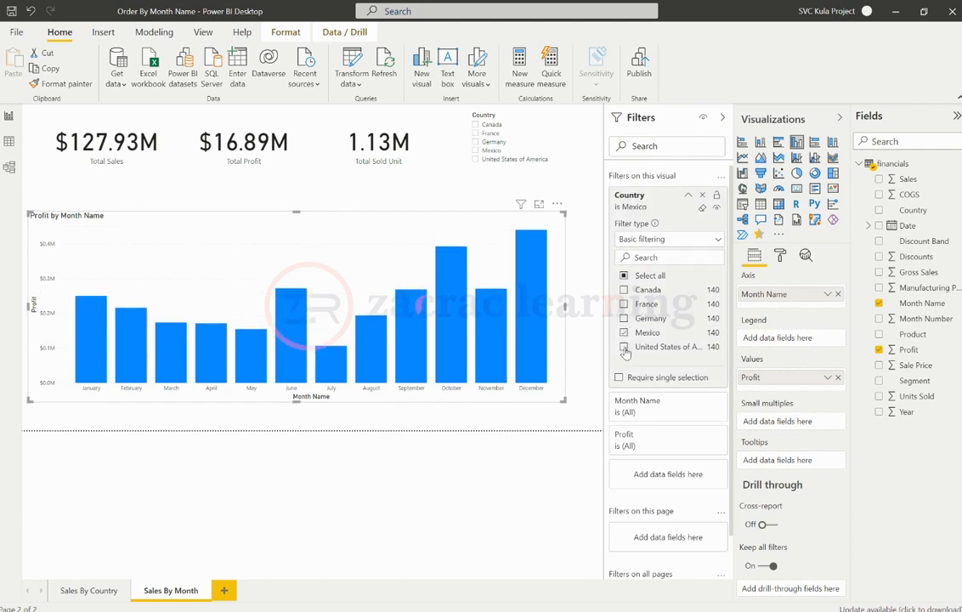
click(624, 347)
click(625, 332)
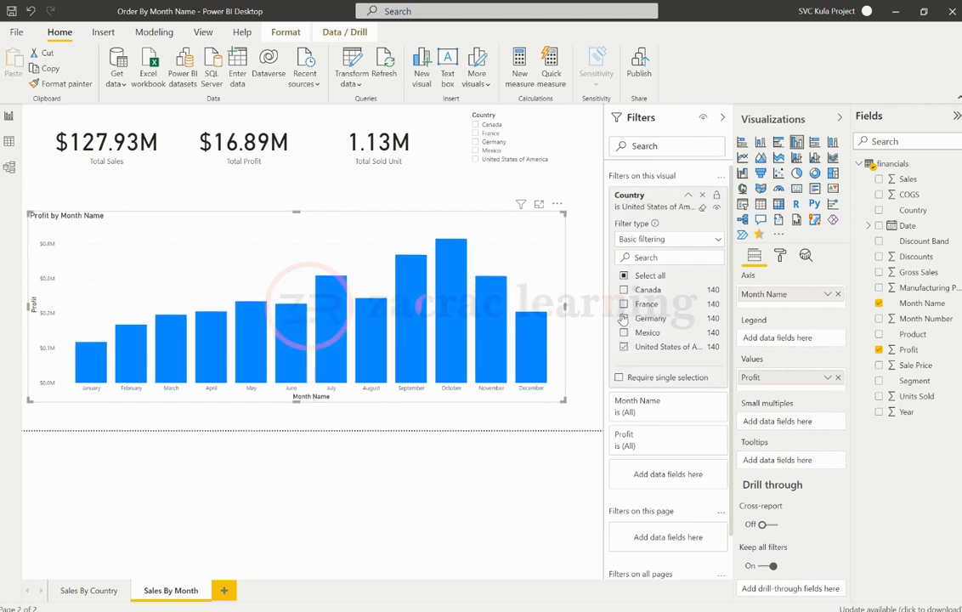
Filter the chart by France together with United States of America, and switch the combination to France and Mexico.
click(624, 317)
click(624, 317)
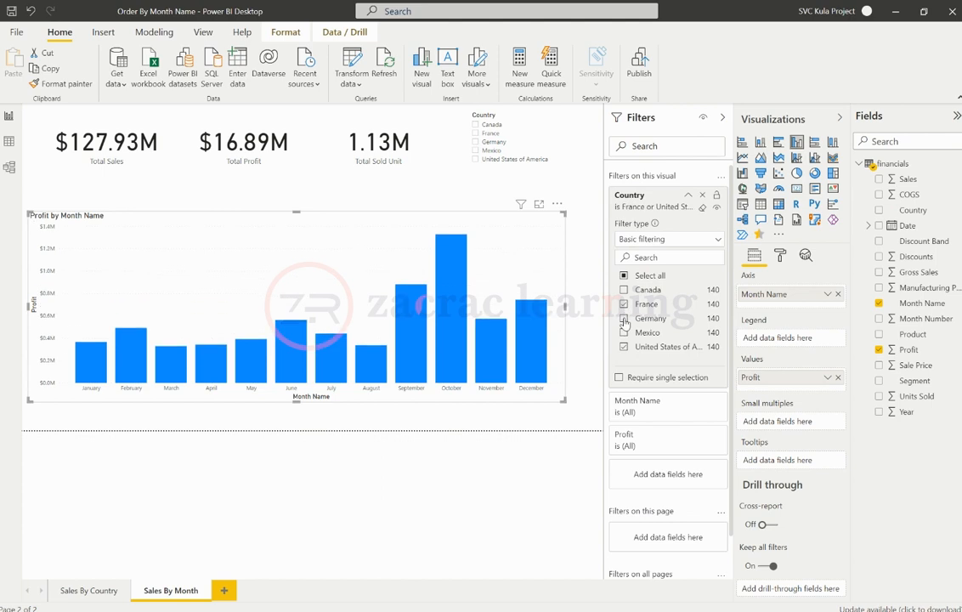
click(624, 332)
click(624, 346)
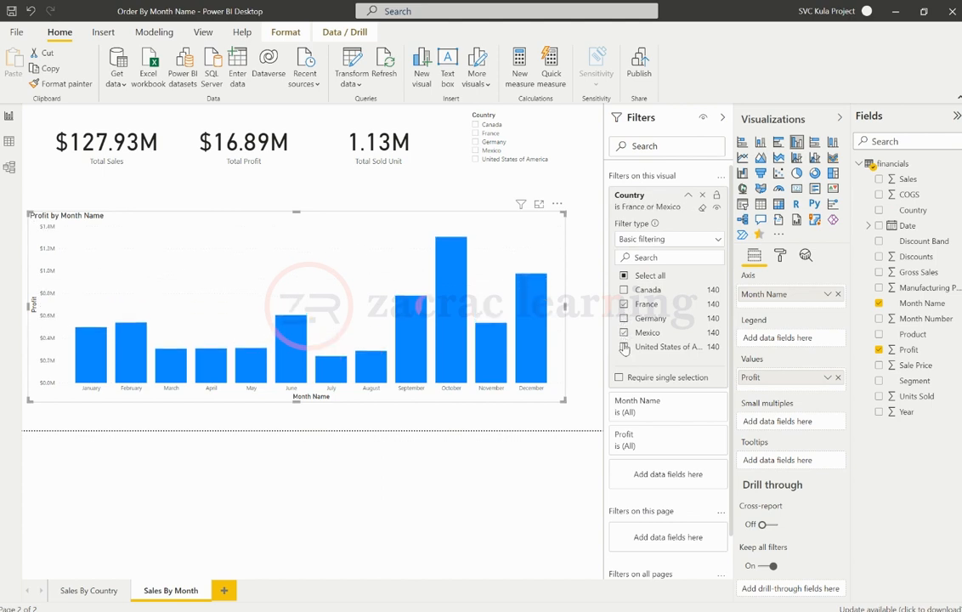
Clear Mexico and France from the chart's Country filter and collapse the filter card.
click(624, 332)
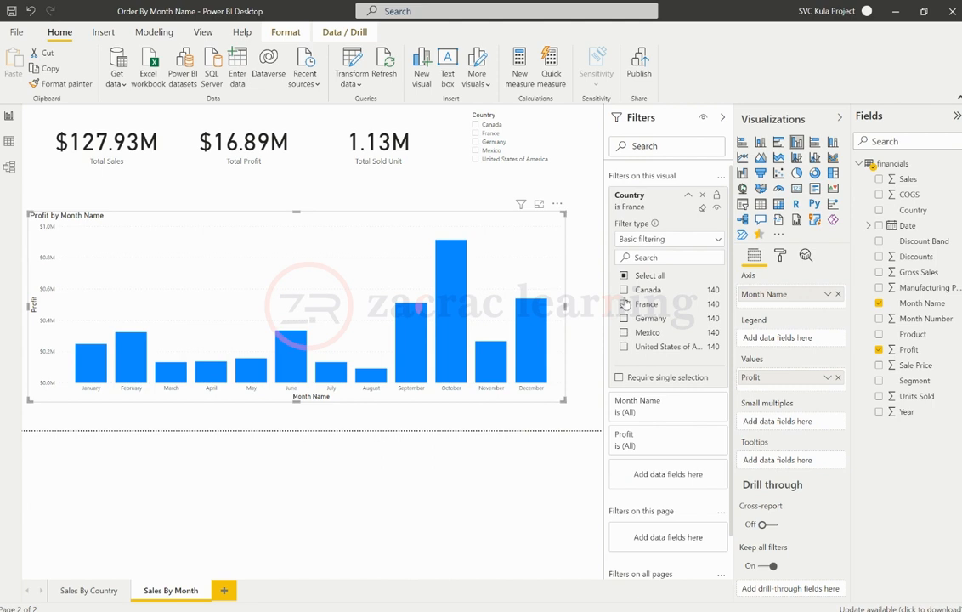
click(624, 304)
click(688, 196)
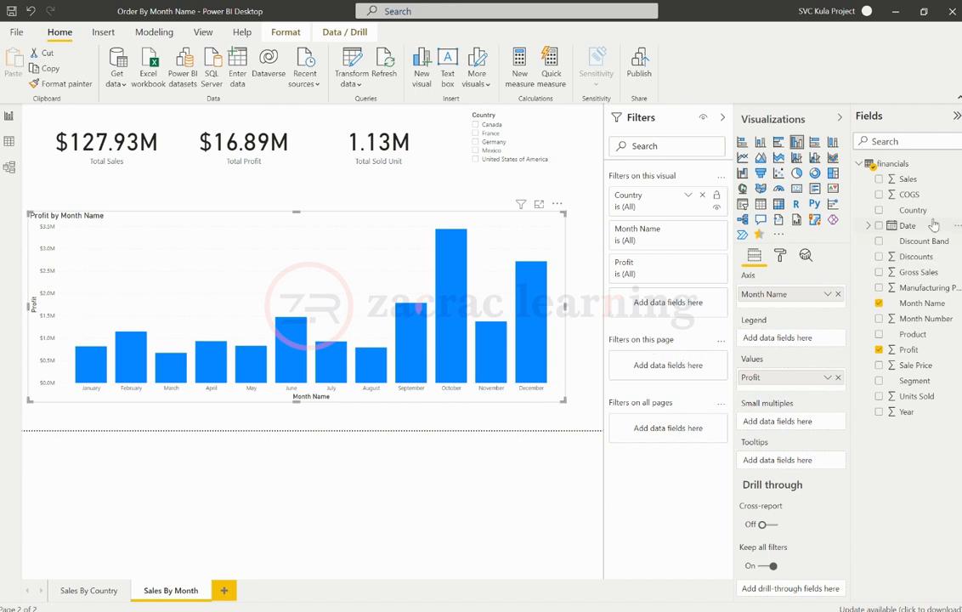
Add Country as a filter on this page, test it with Canada, and clear the selection.
drag(921, 211, 680, 367)
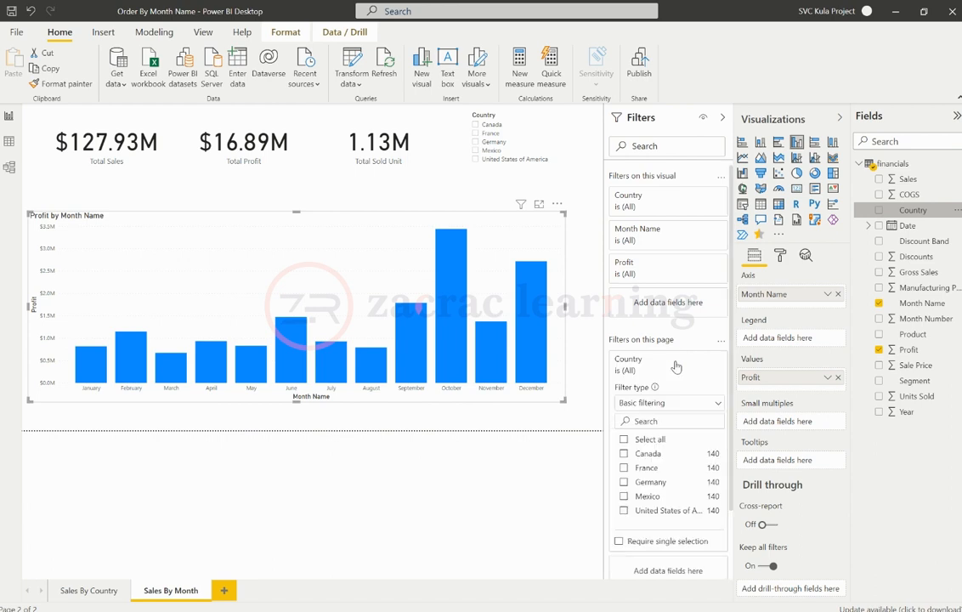
click(625, 453)
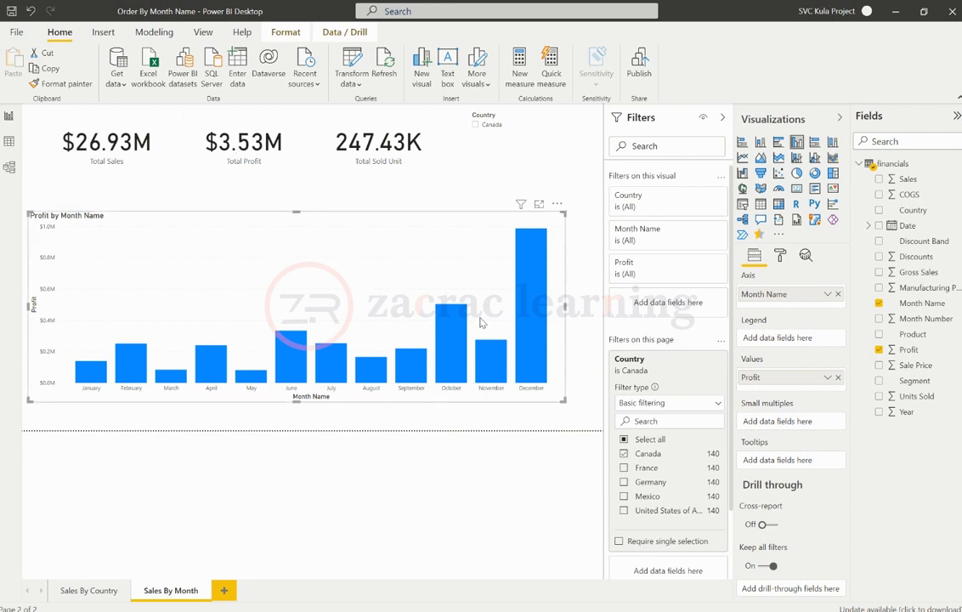
click(624, 454)
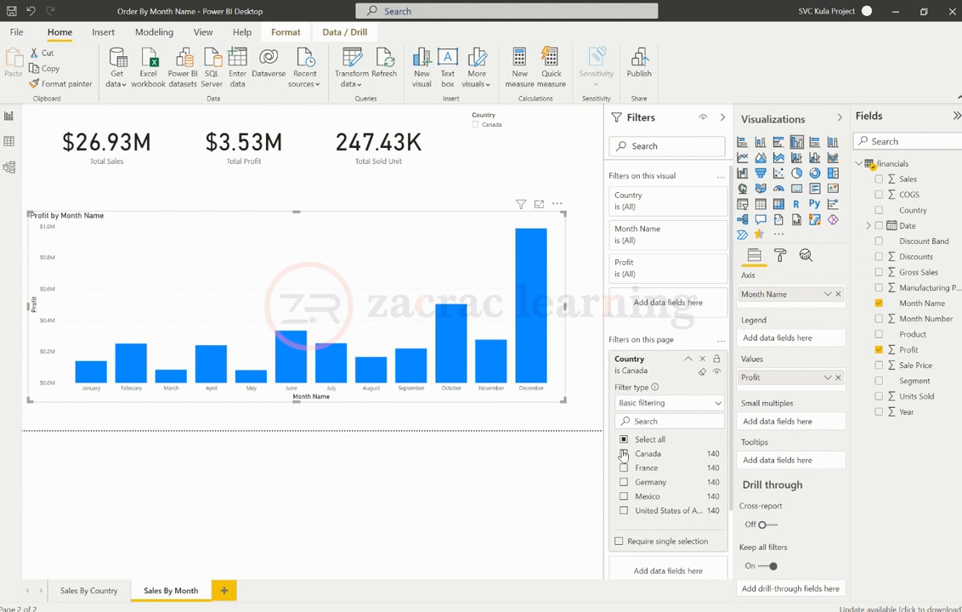
click(625, 453)
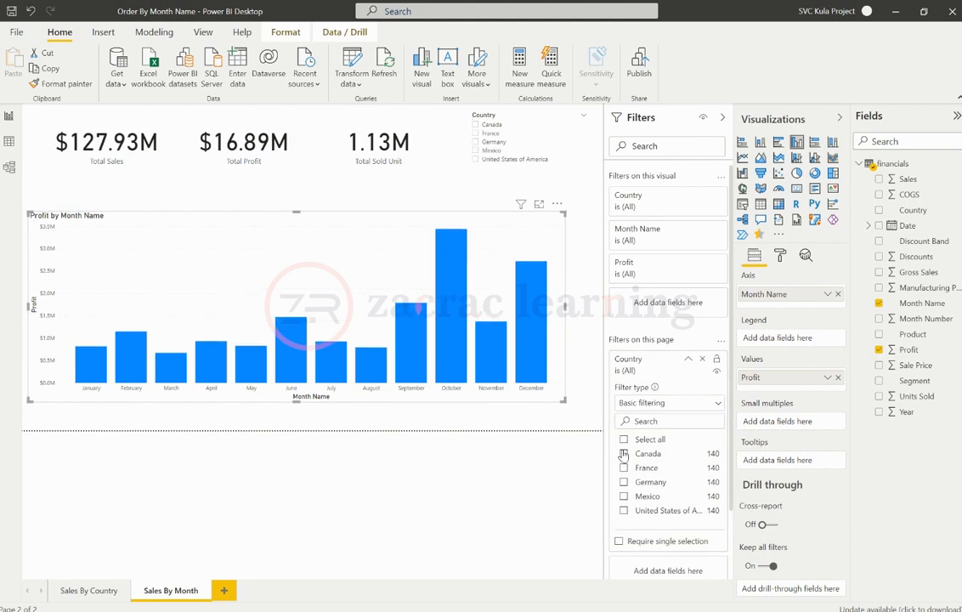
click(689, 361)
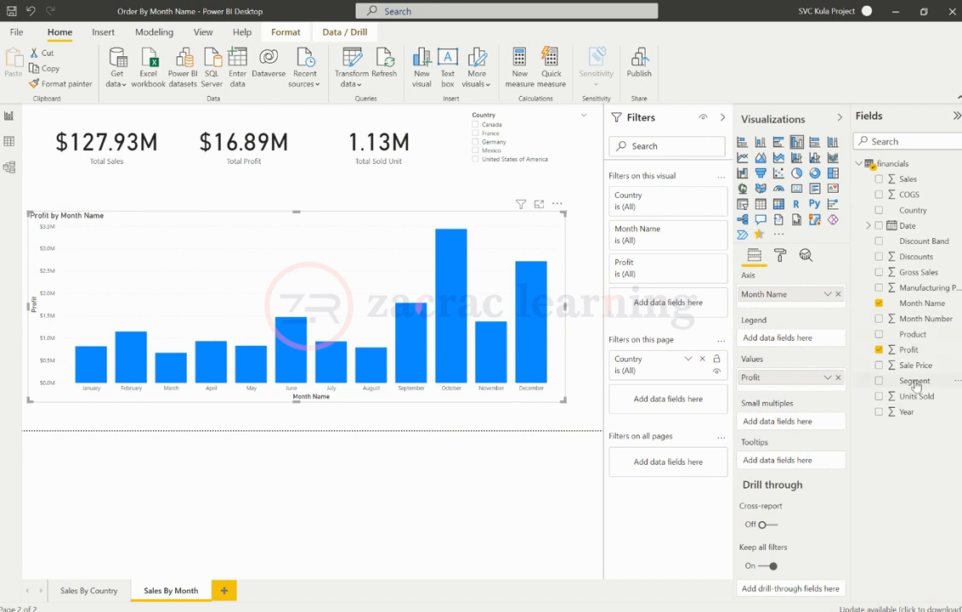
Try a Segment filter on all pages with Enterprise selected, and remove that filter.
drag(916, 385, 693, 467)
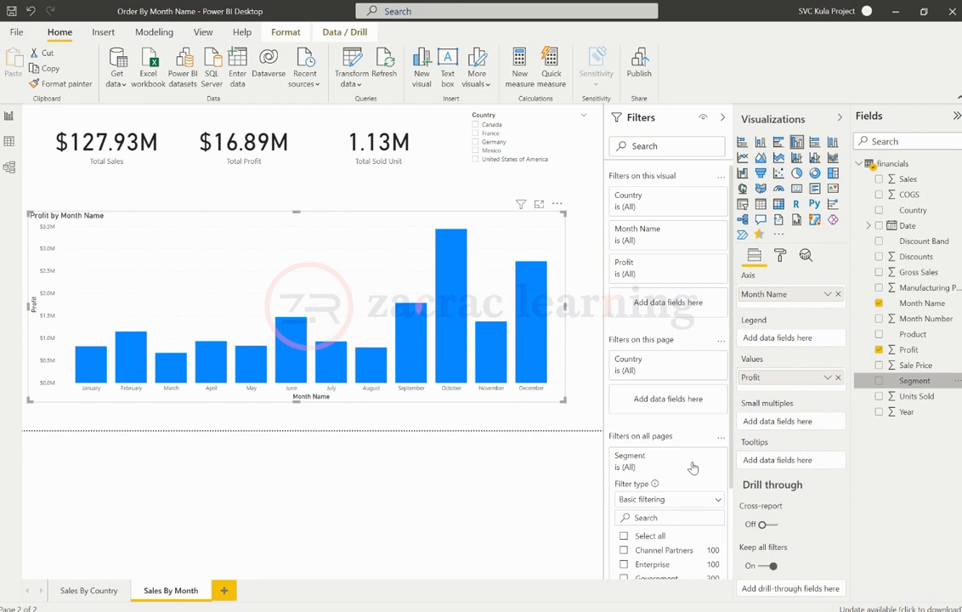
scroll(693, 468, down, 1)
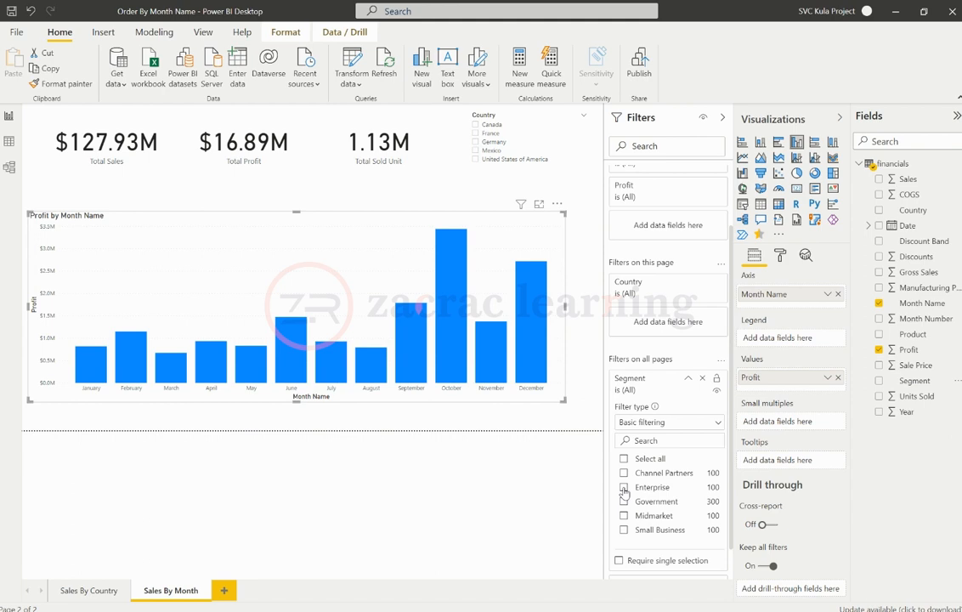
click(623, 487)
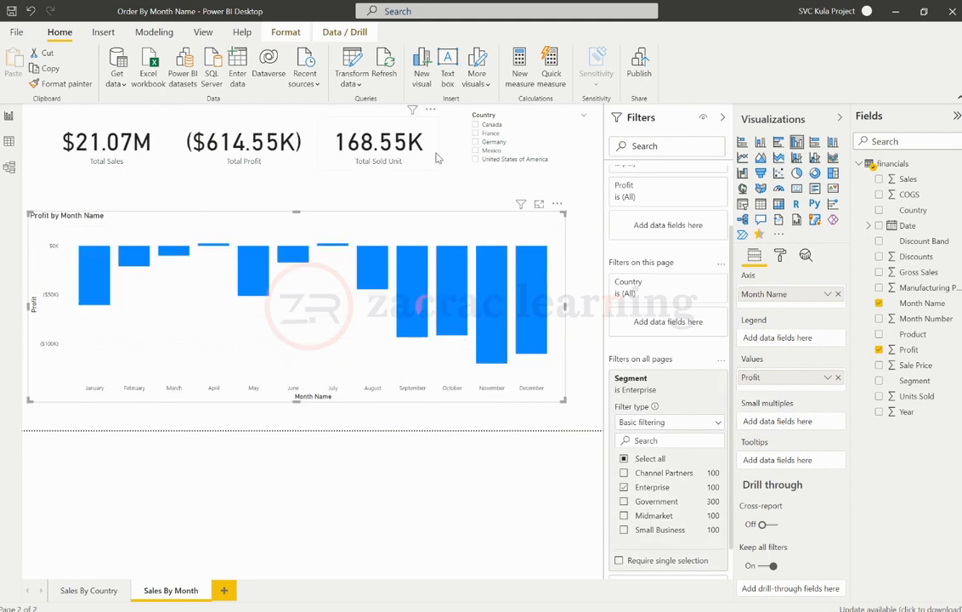
click(623, 487)
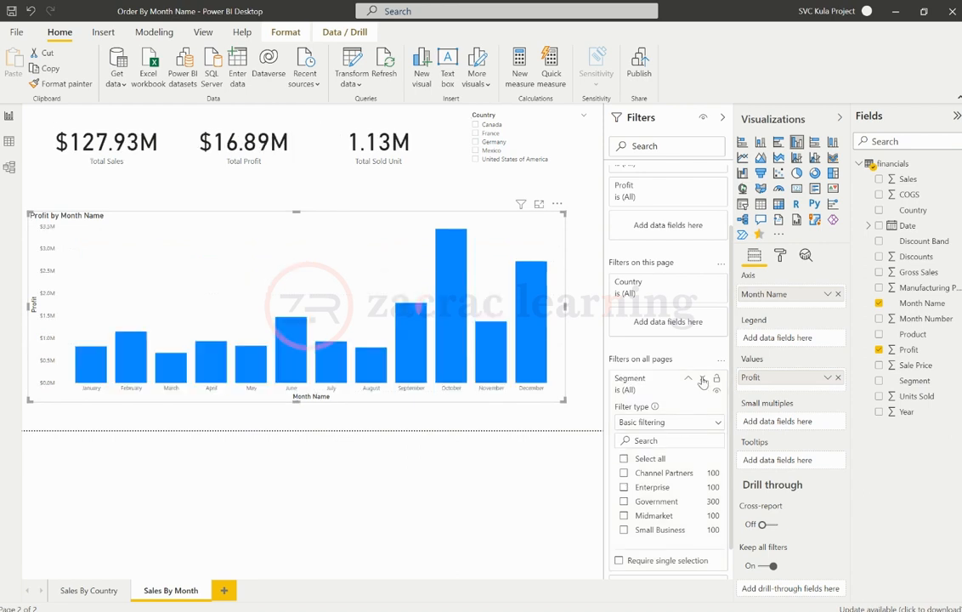
click(702, 380)
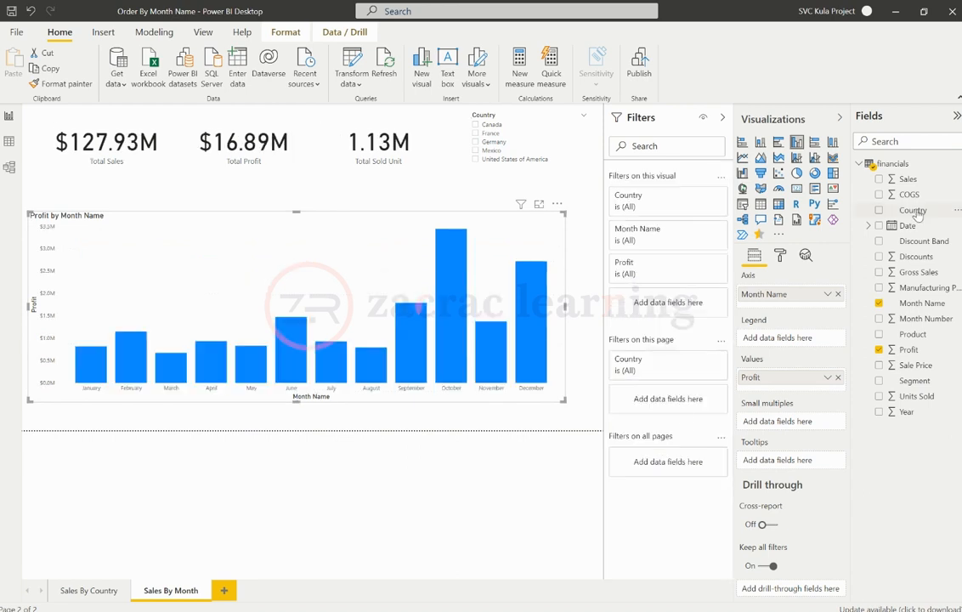
Add Country as a filter on all pages, select Canada, and check its effect on the Sales By Country page.
drag(917, 215, 673, 463)
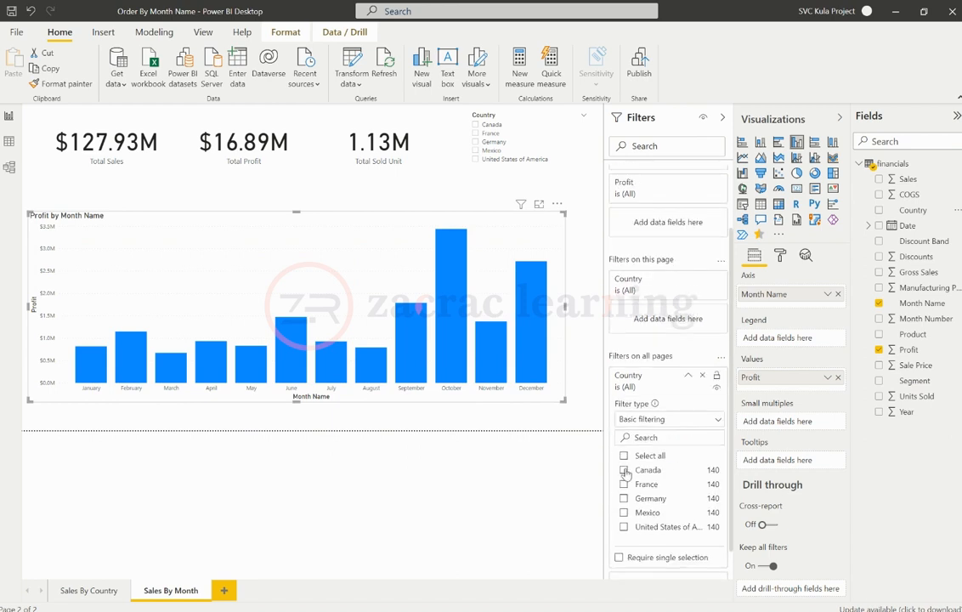
click(624, 472)
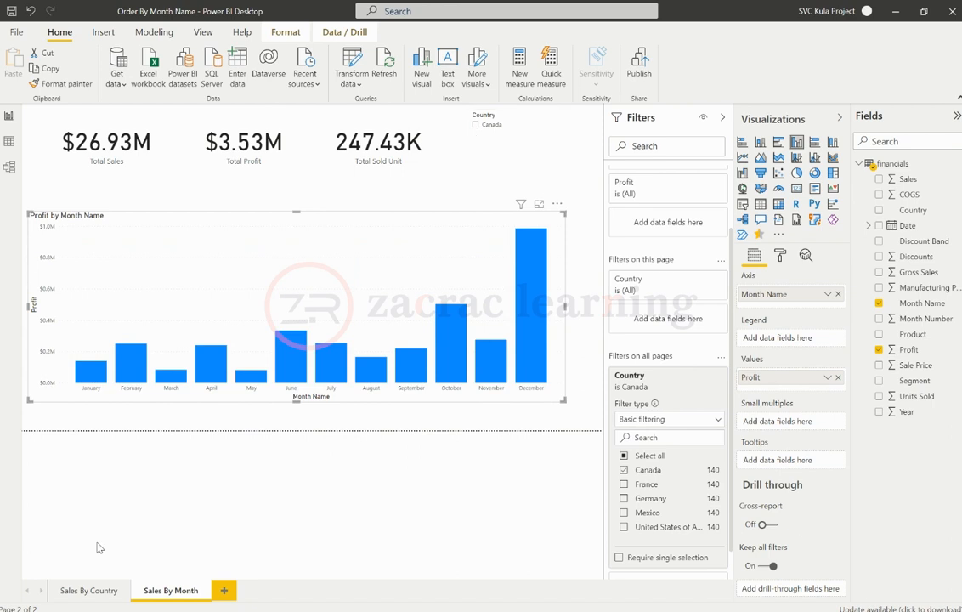
click(85, 590)
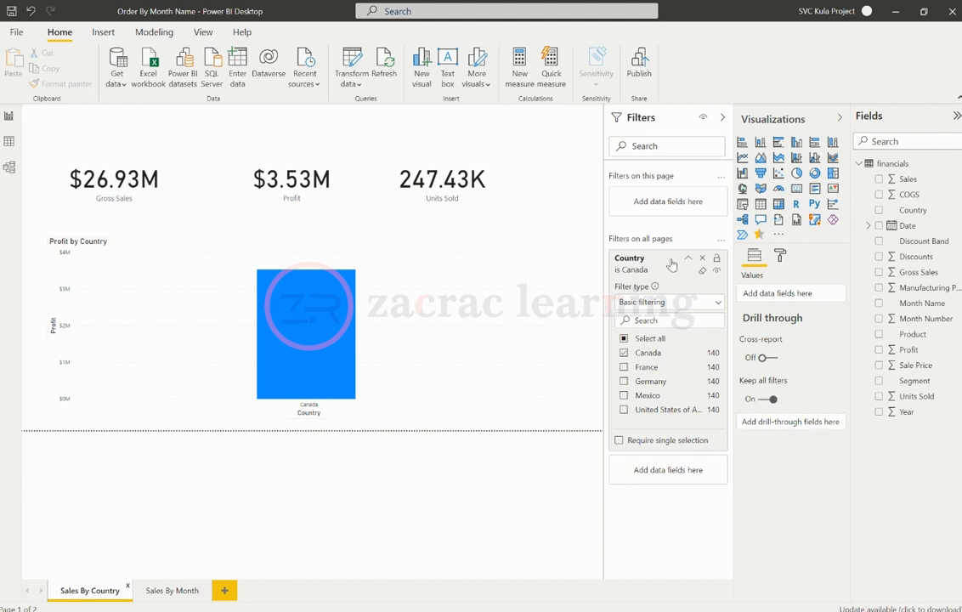
Switch the all-pages Country filter from Canada to Germany and check its effect on the Sales By Month page.
click(623, 353)
click(624, 380)
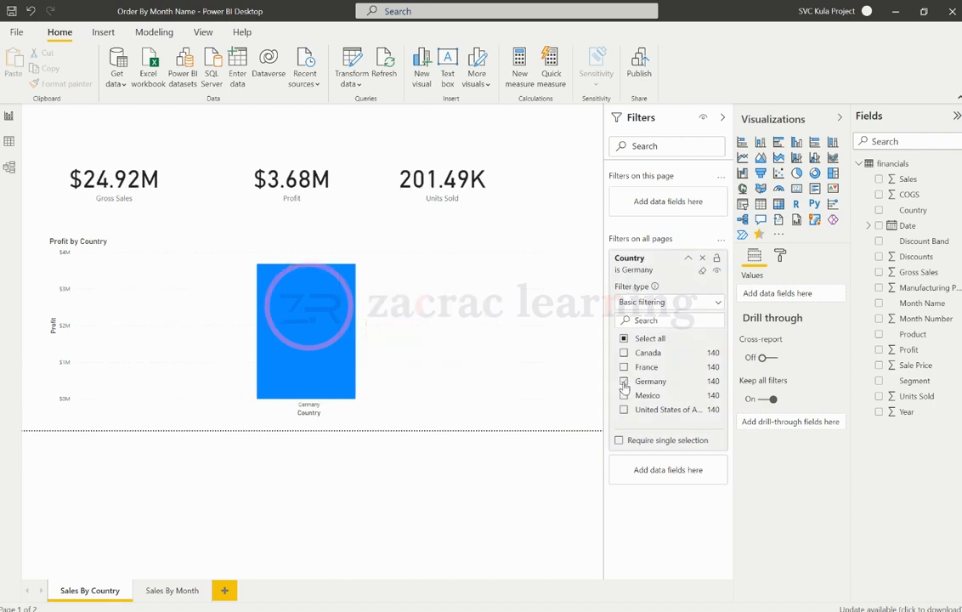
click(168, 593)
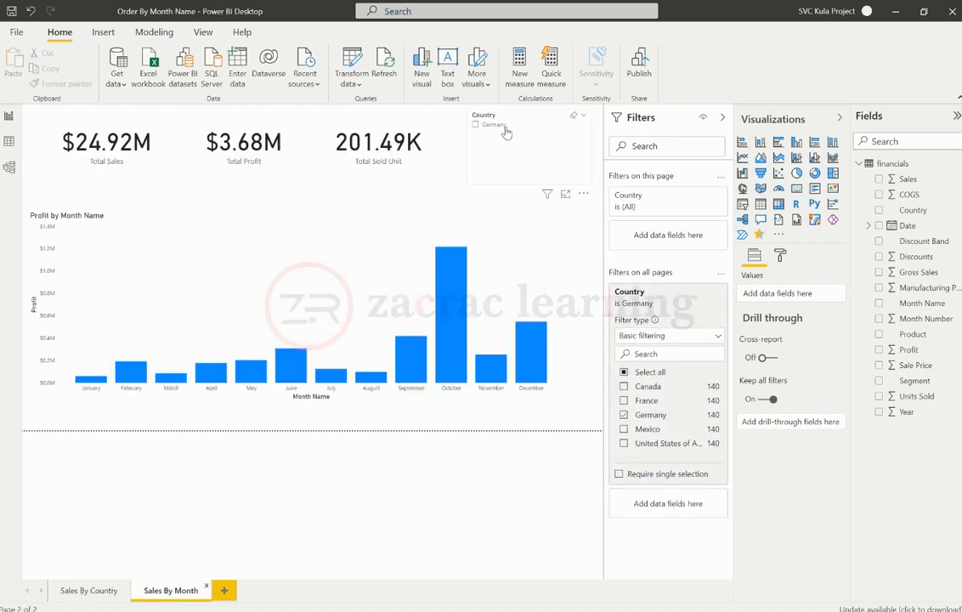